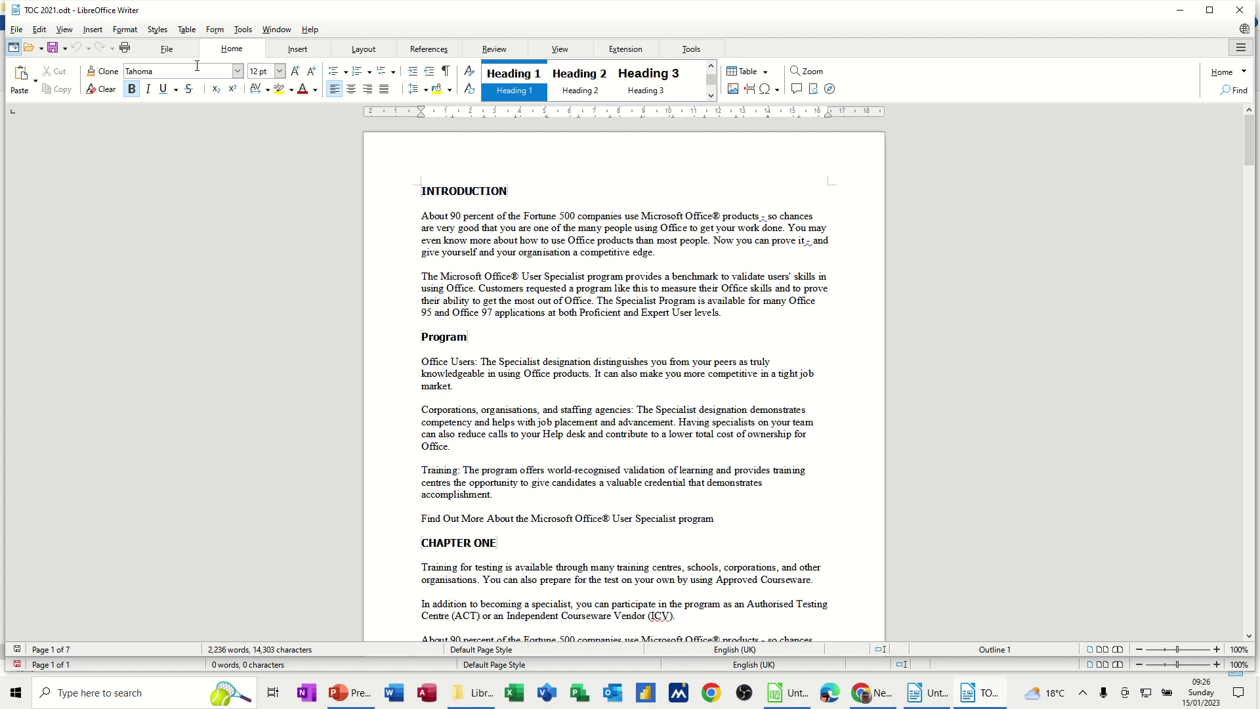
Use Tools > Redact to open a redaction copy of TOC 2021 in LibreOffice Draw
{"action": "left_click", "coordinate": [243, 30]}
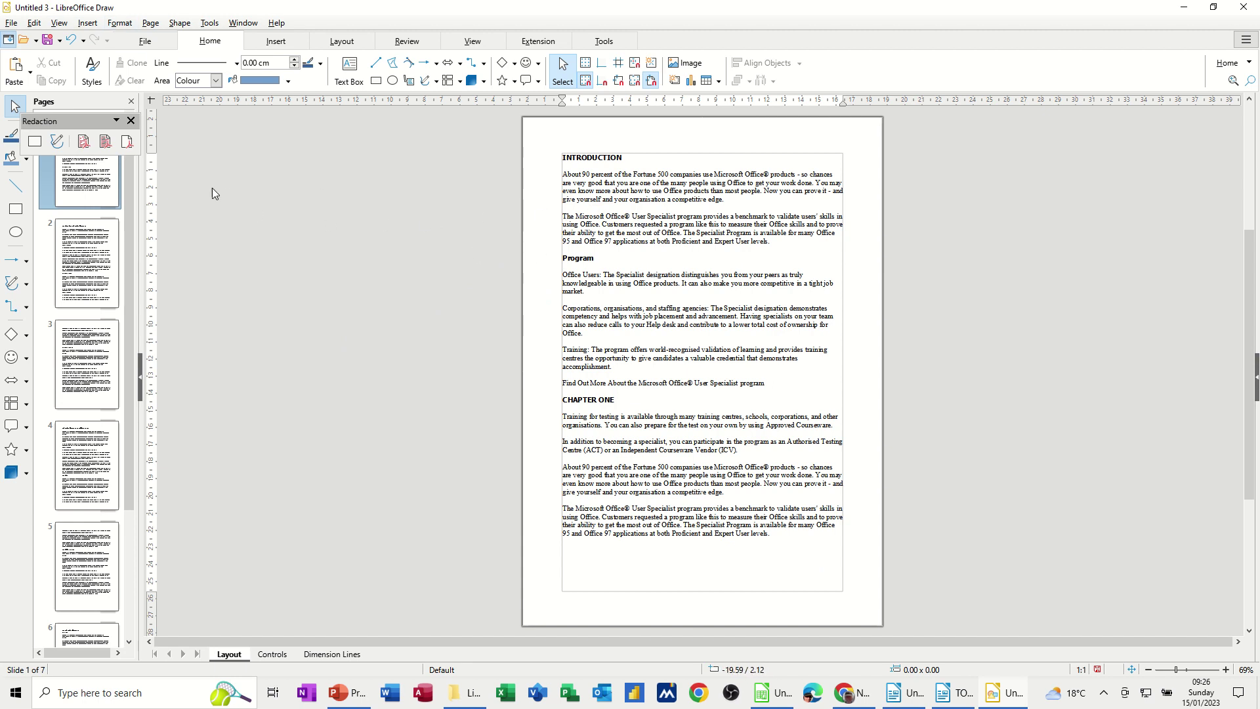
Draw rectangle redaction boxes over 'Office' twice and over 'User', redrawing one misplaced box
{"action": "left_click", "coordinate": [32, 145]}
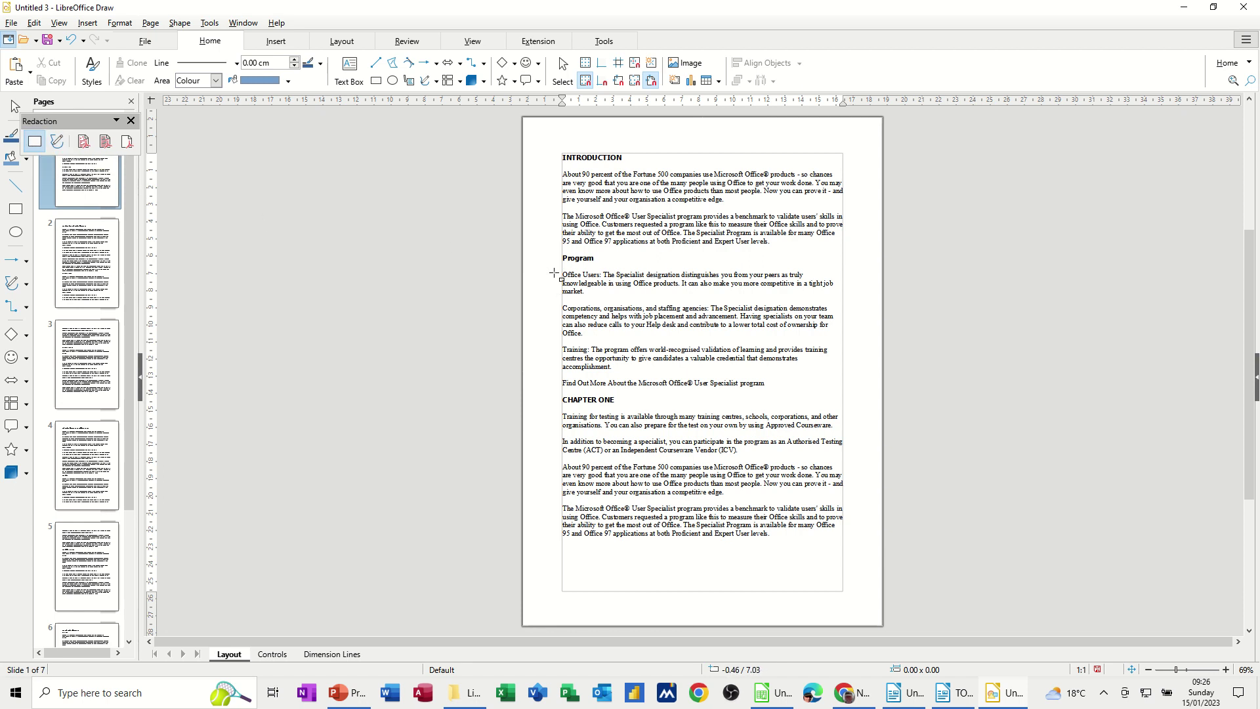
{"action": "left_click_drag", "start_coordinate": [562, 269], "coordinate": [586, 284]}
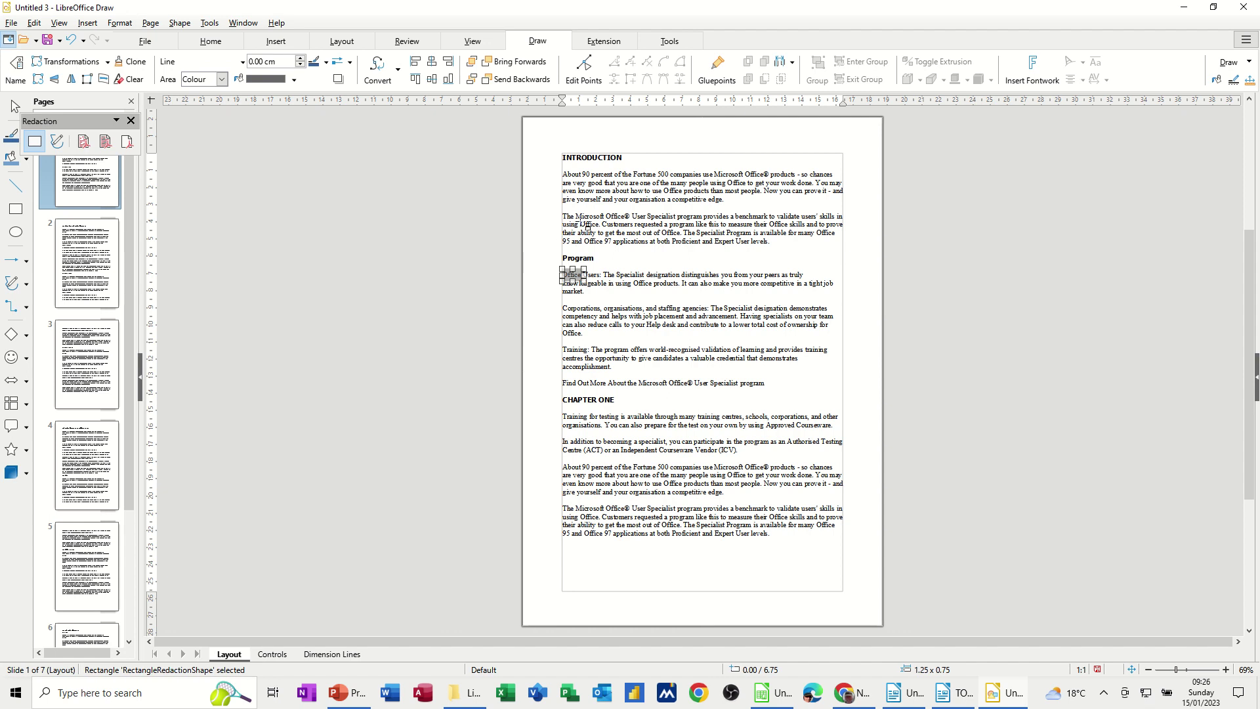
{"action": "left_click_drag", "start_coordinate": [582, 221], "coordinate": [599, 231]}
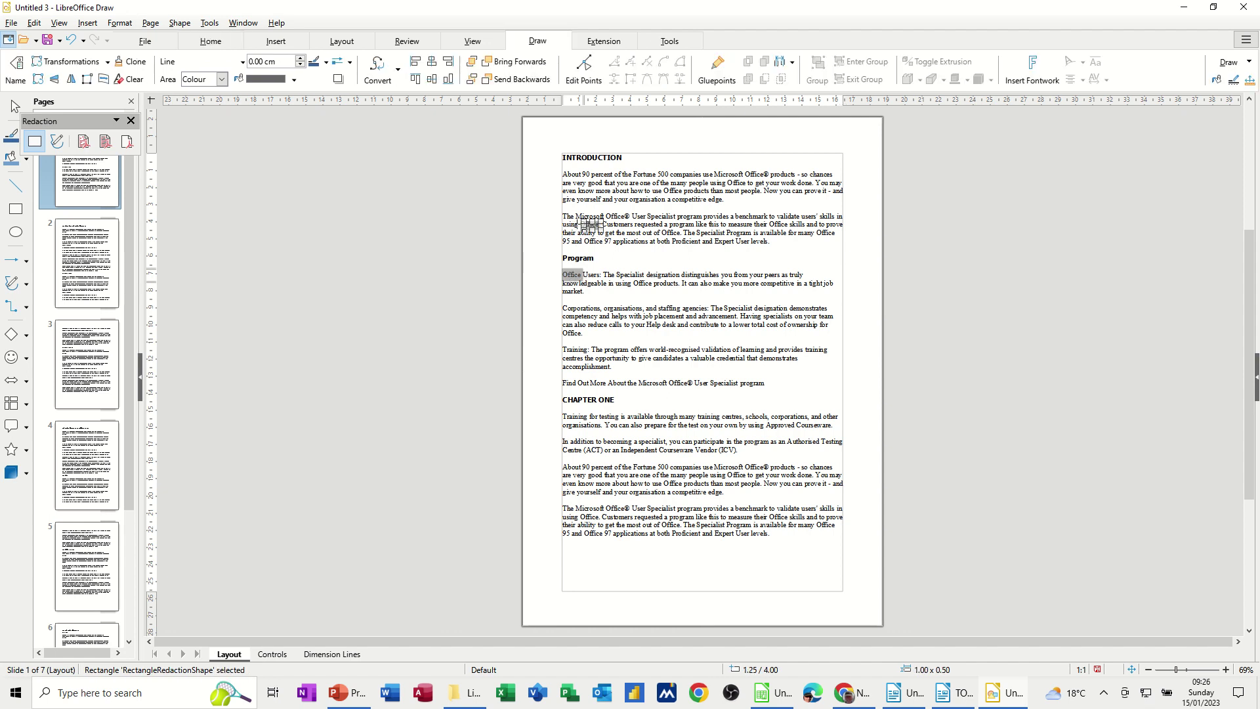
{"action": "key", "text": "Delete"}
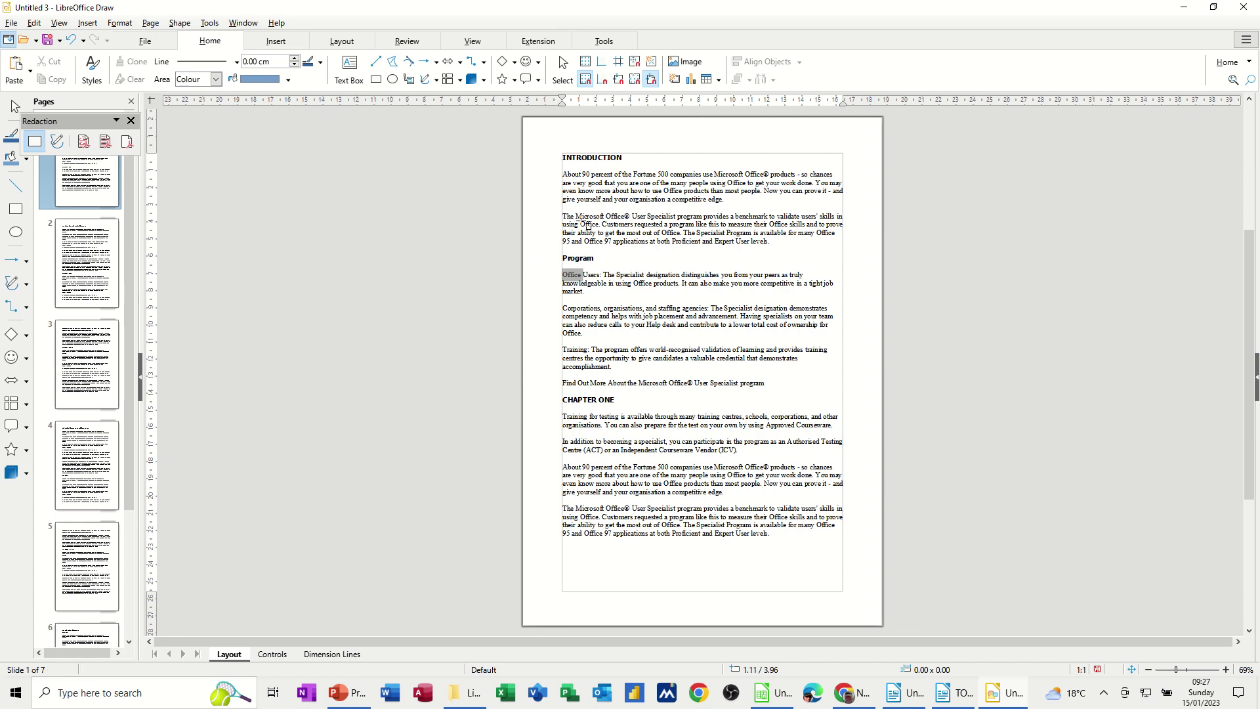
{"action": "left_click_drag", "start_coordinate": [579, 220], "coordinate": [600, 227]}
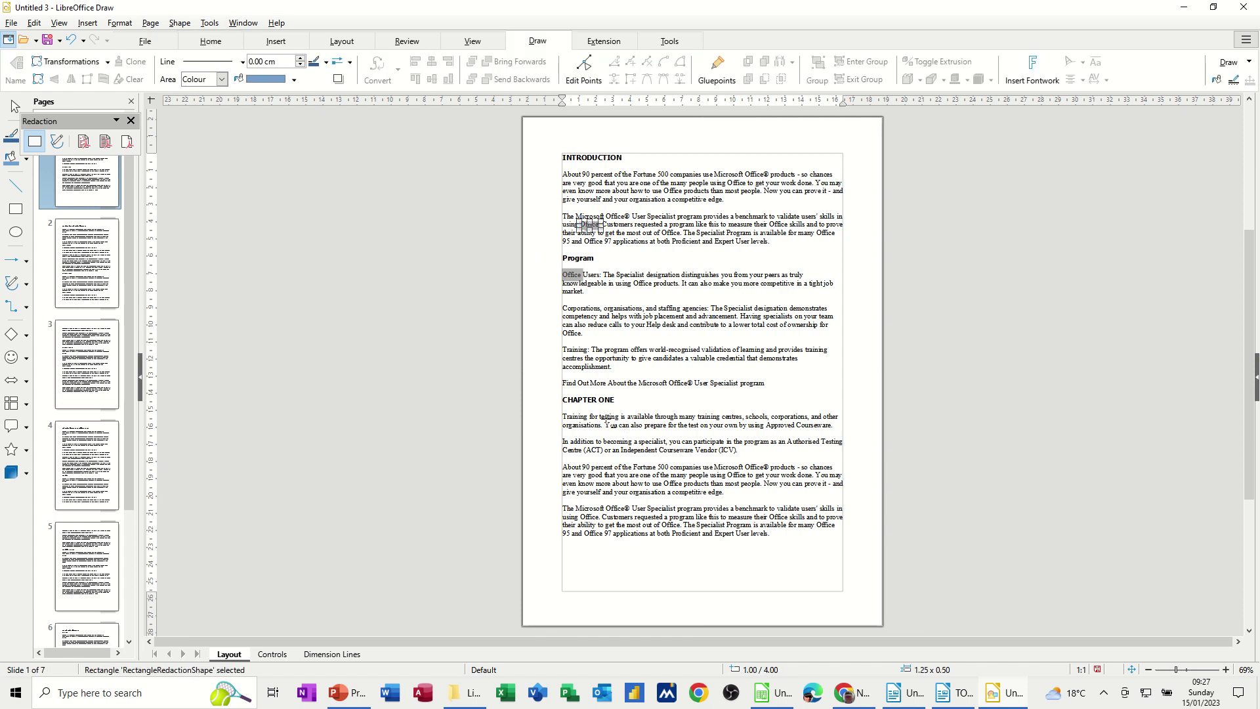
{"action": "left_click_drag", "start_coordinate": [695, 377], "coordinate": [714, 387]}
{"action": "left_click", "coordinate": [704, 386]}
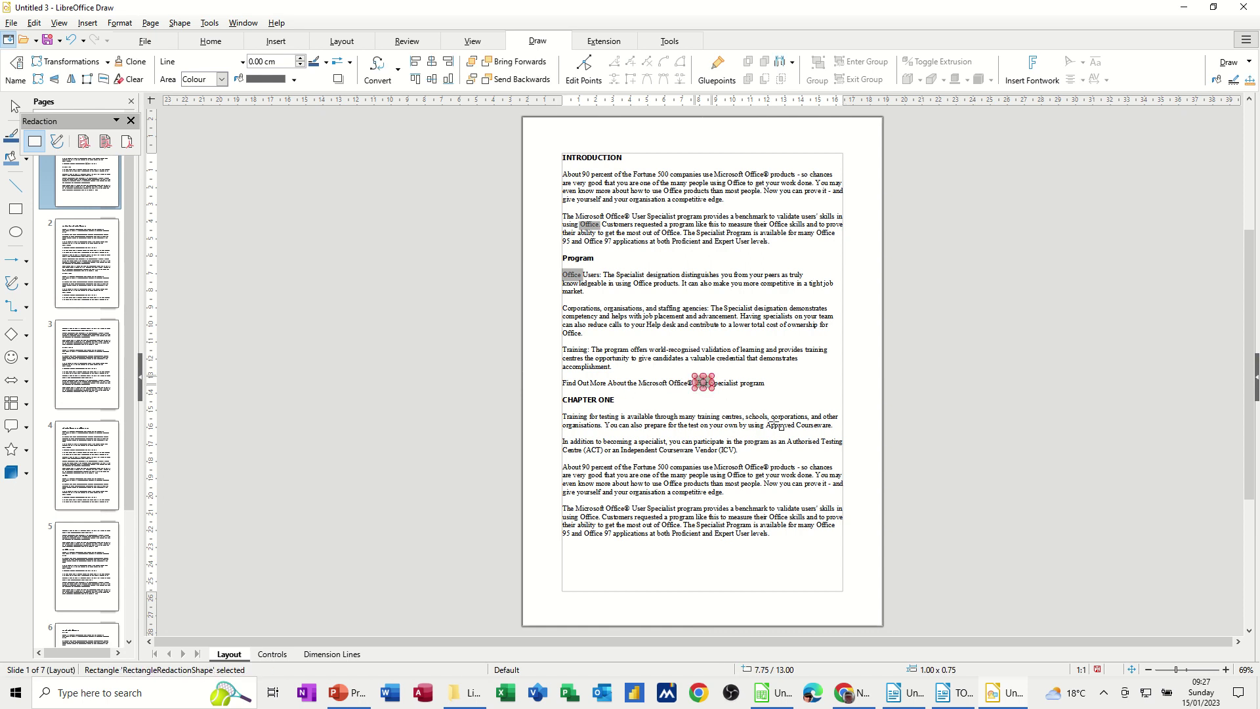
Zoom the page to 100%, stop drawing redaction boxes and clear the selection
{"action": "left_click", "coordinate": [1226, 670]}
{"action": "left_click", "coordinate": [1226, 671]}
{"action": "left_click", "coordinate": [1226, 670]}
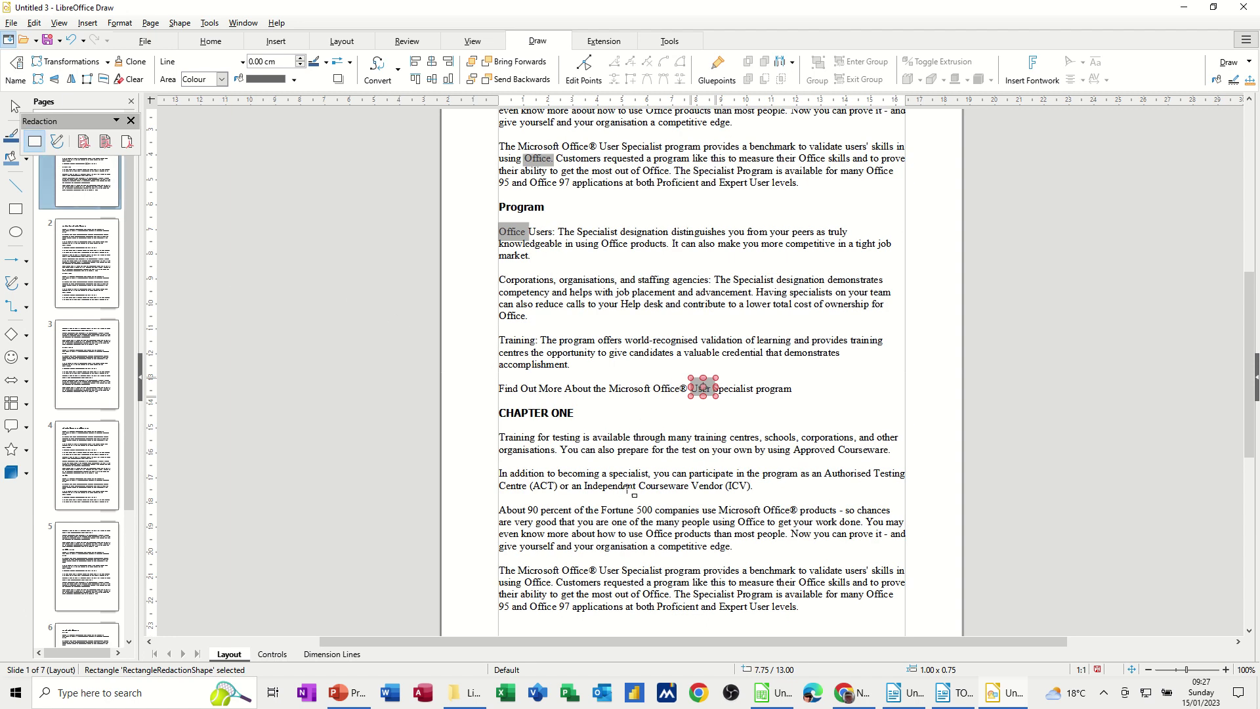
{"action": "key", "text": "Escape"}
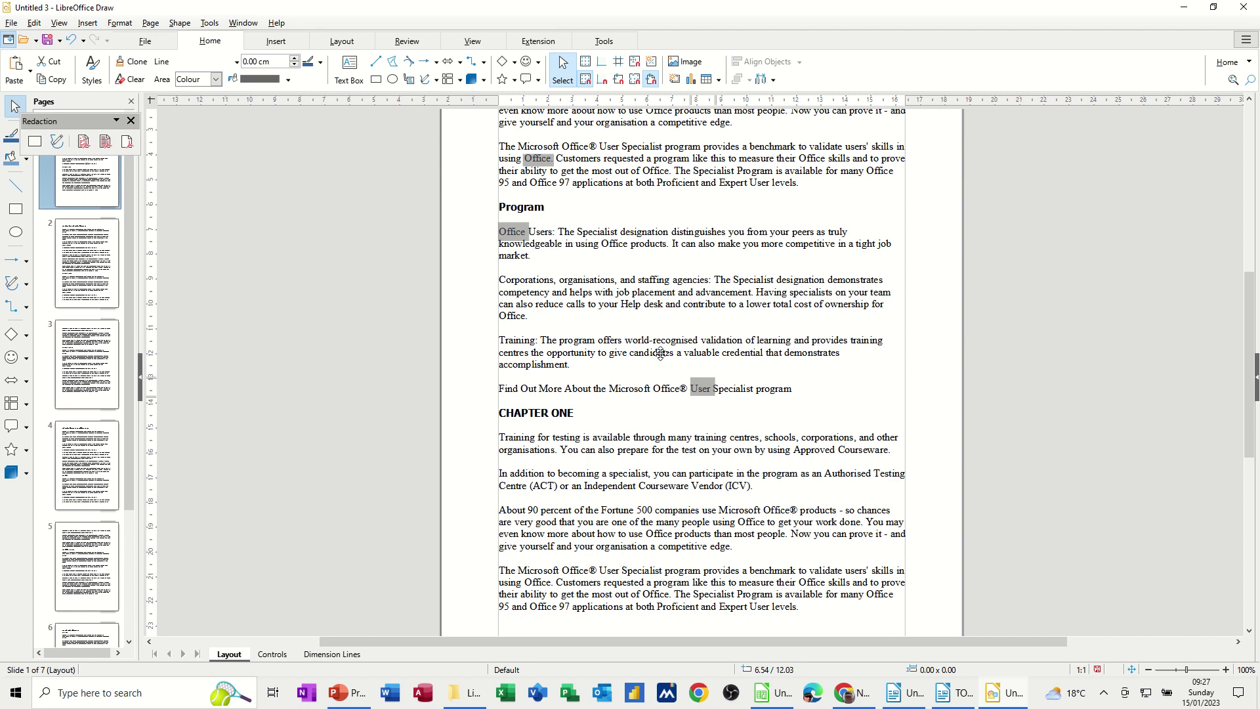
{"action": "key", "text": "Escape"}
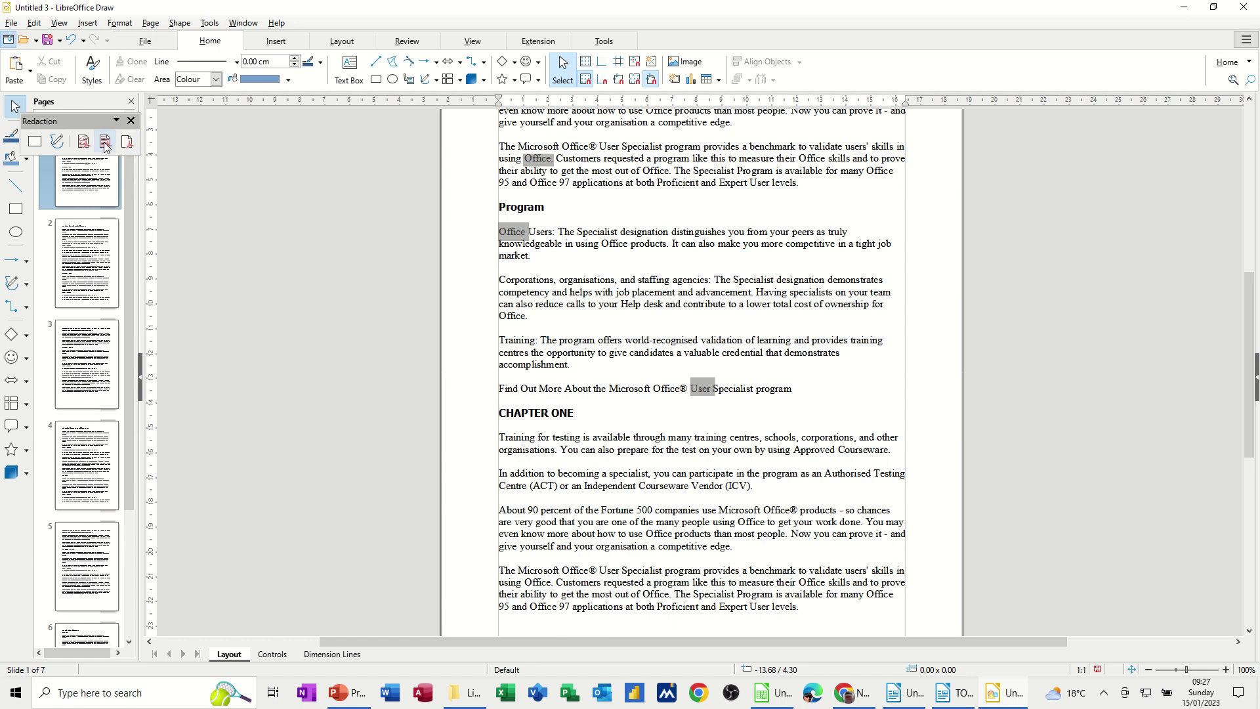
Export the manually redacted drawing as a black-box PDF named 'black'
{"action": "left_click", "coordinate": [105, 145]}
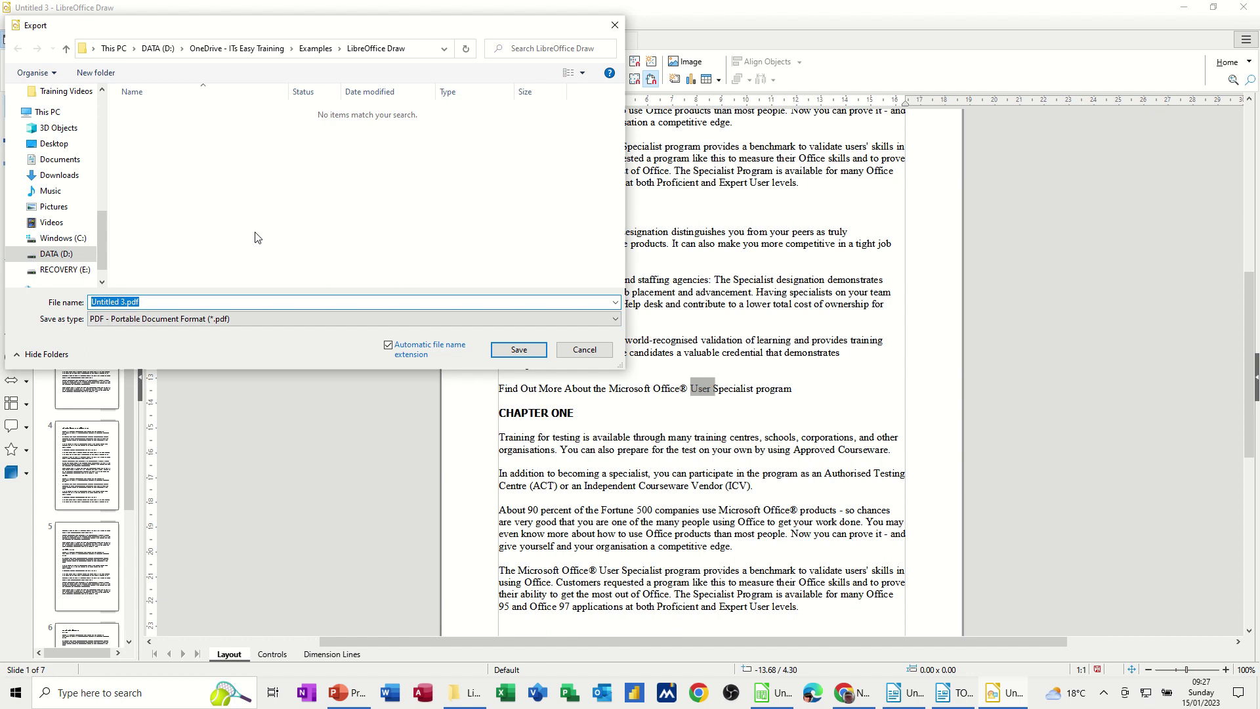
{"action": "type", "text": "black"}
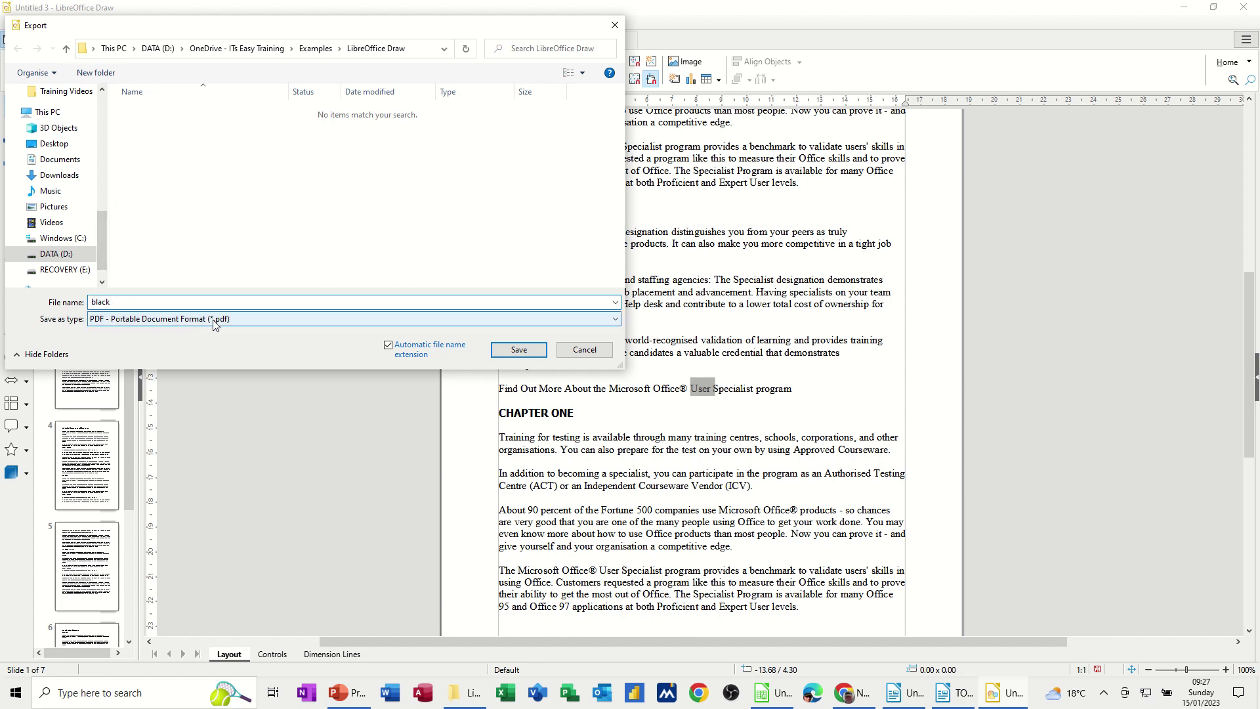
{"action": "left_click", "coordinate": [519, 349]}
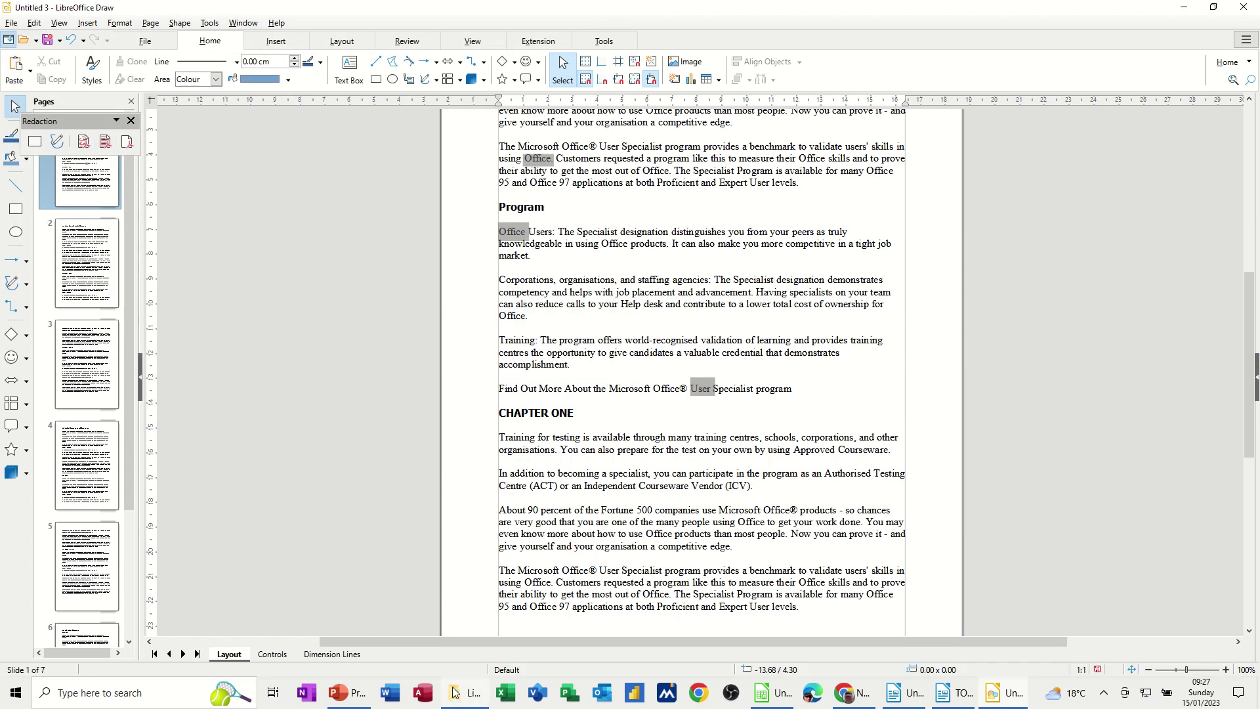
Open black.pdf from the LibreOffice Draw folder in File Explorer
{"action": "mouse_move", "coordinate": [452, 692]}
{"action": "left_click", "coordinate": [435, 613]}
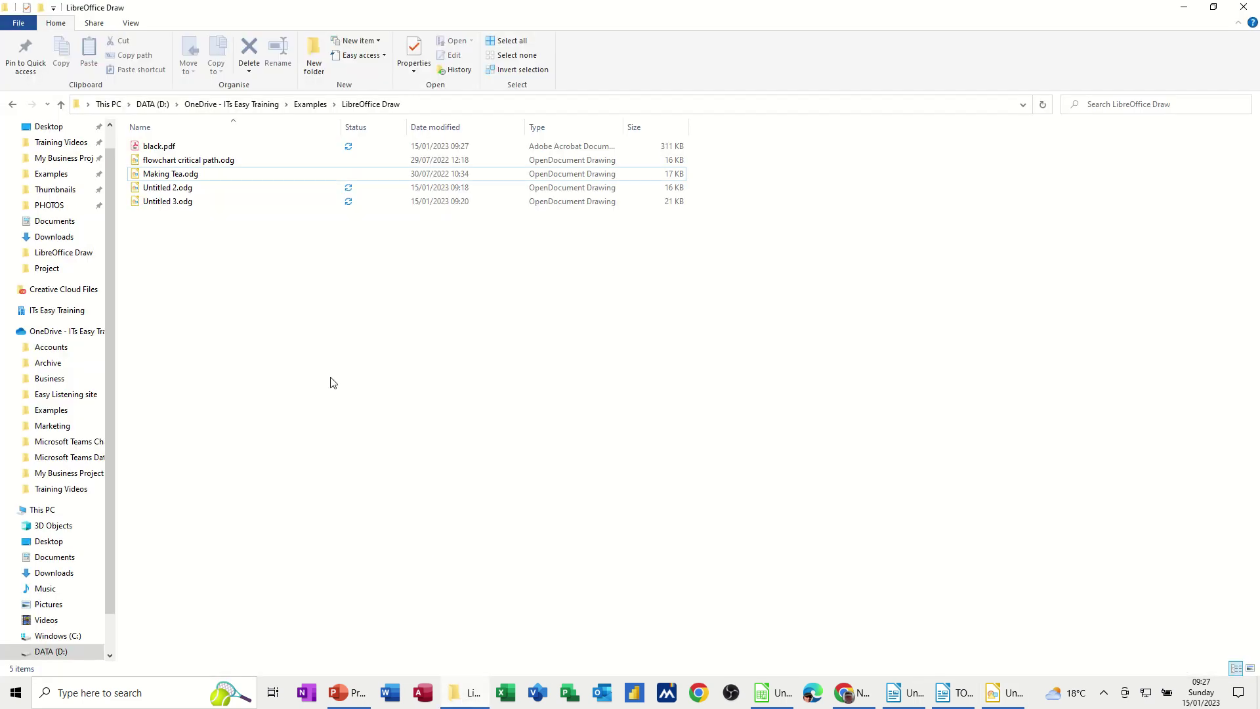
{"action": "left_click", "coordinate": [151, 147]}
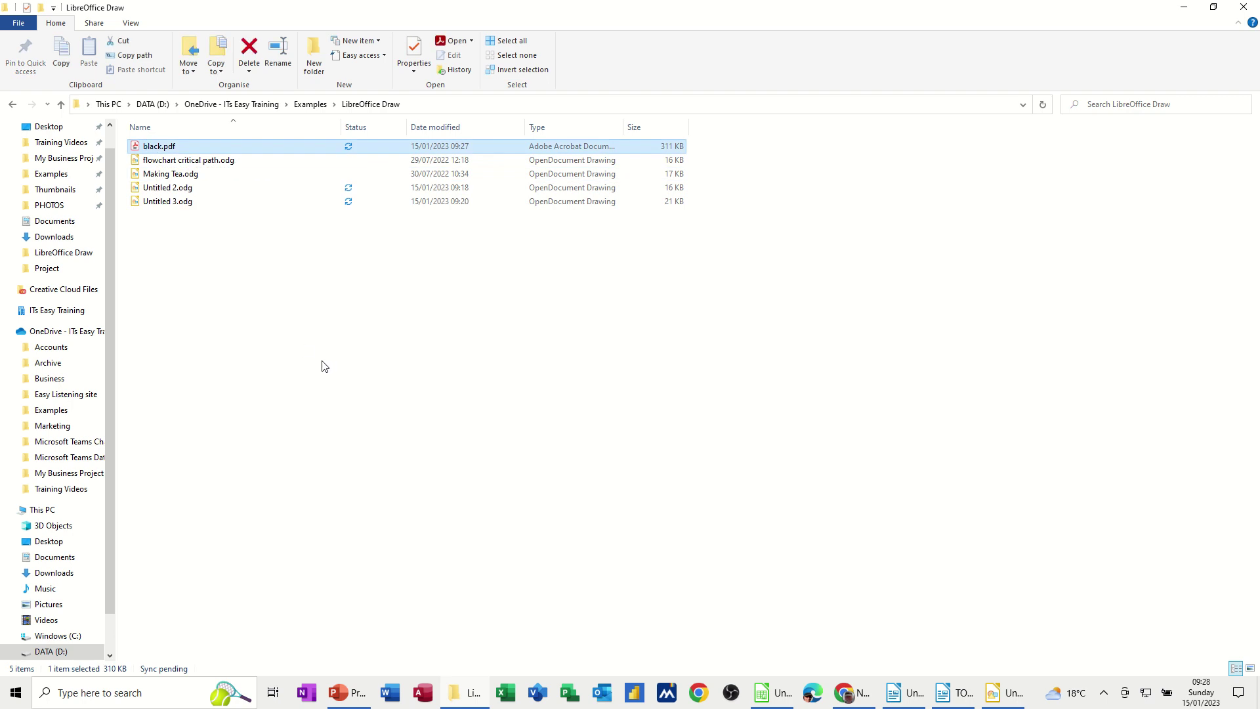
{"action": "key", "text": "Return"}
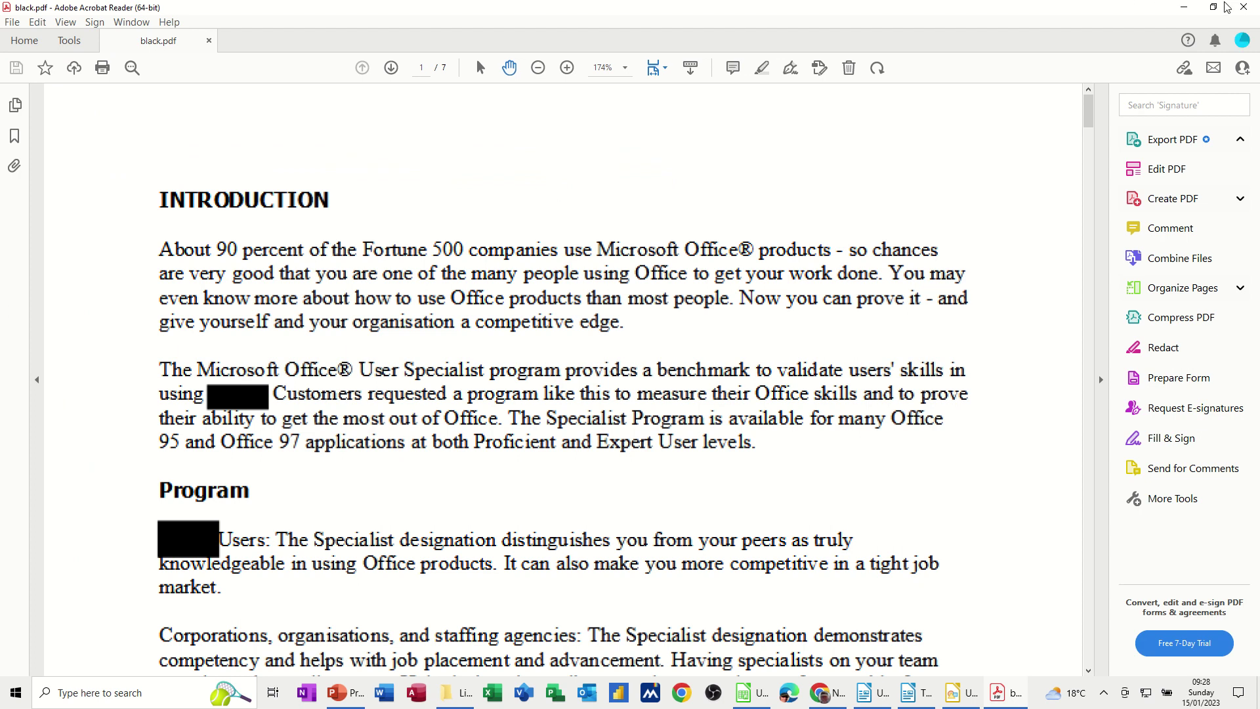
Close black.pdf in Acrobat Reader after checking the solid black boxes
{"action": "left_click", "coordinate": [1246, 8]}
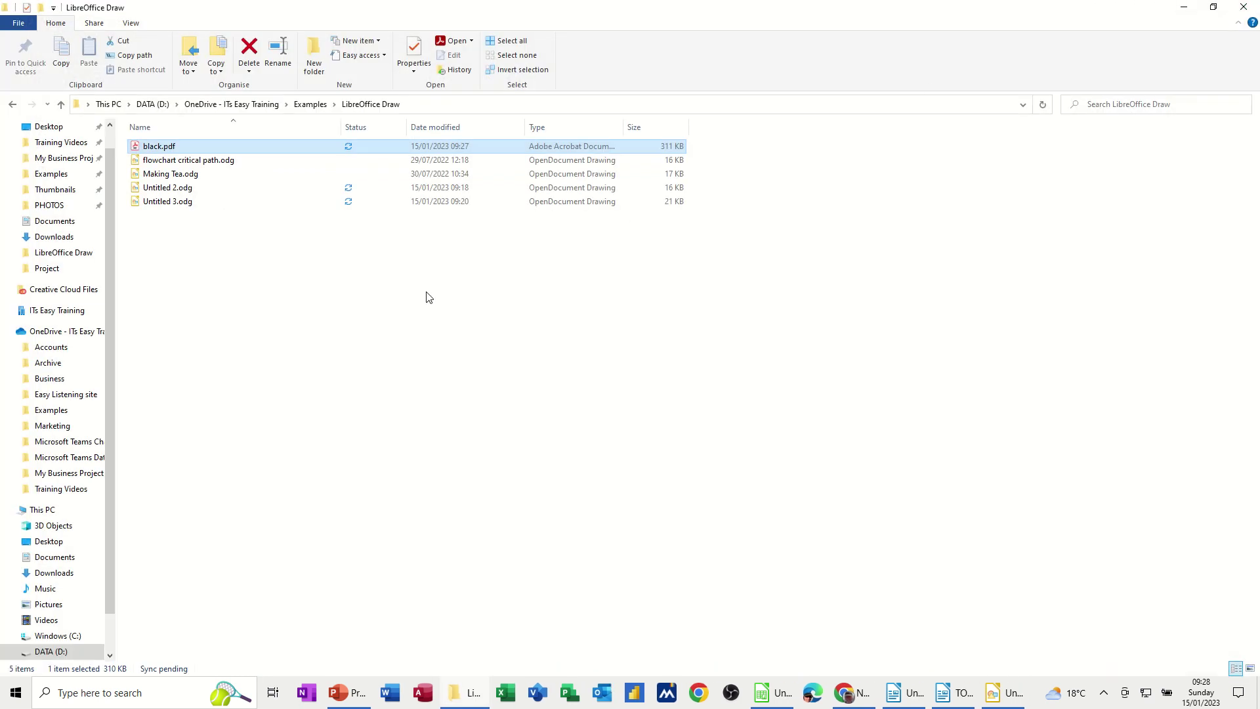
Return to the TOC 2021 document and start Tools > Auto-Redact, moving the dialog aside
{"action": "left_click", "coordinate": [945, 693]}
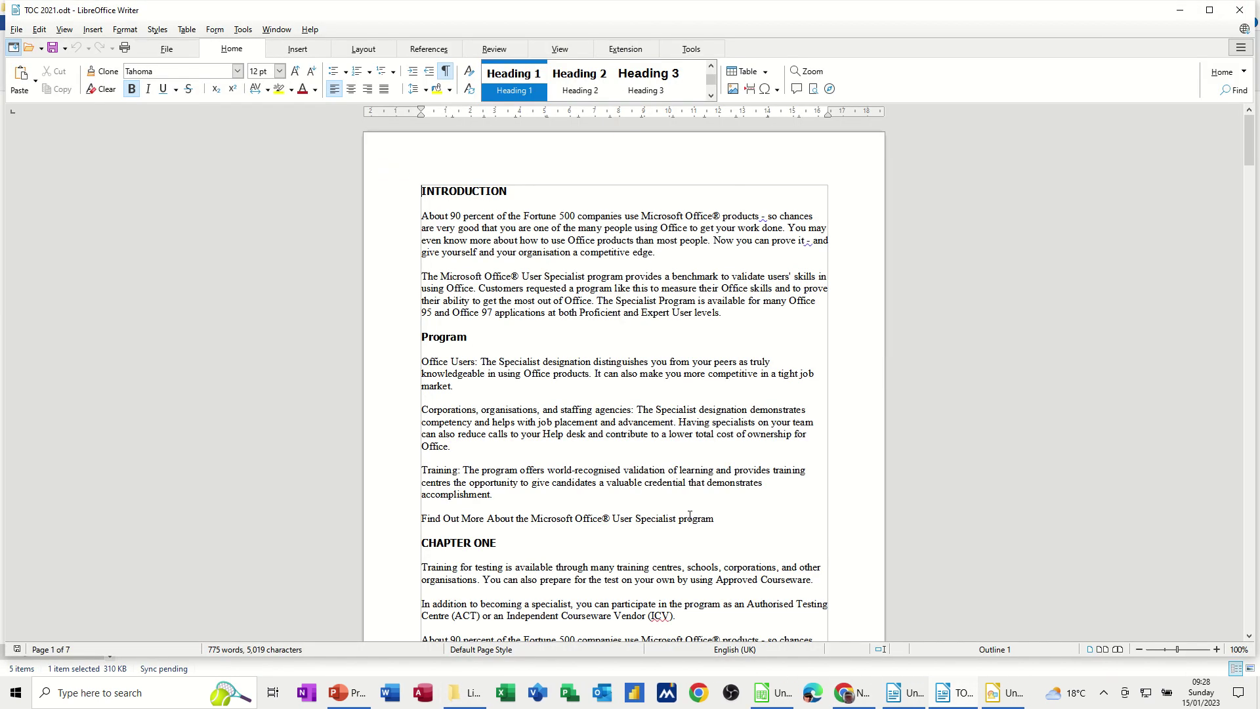
{"action": "left_click", "coordinate": [494, 278]}
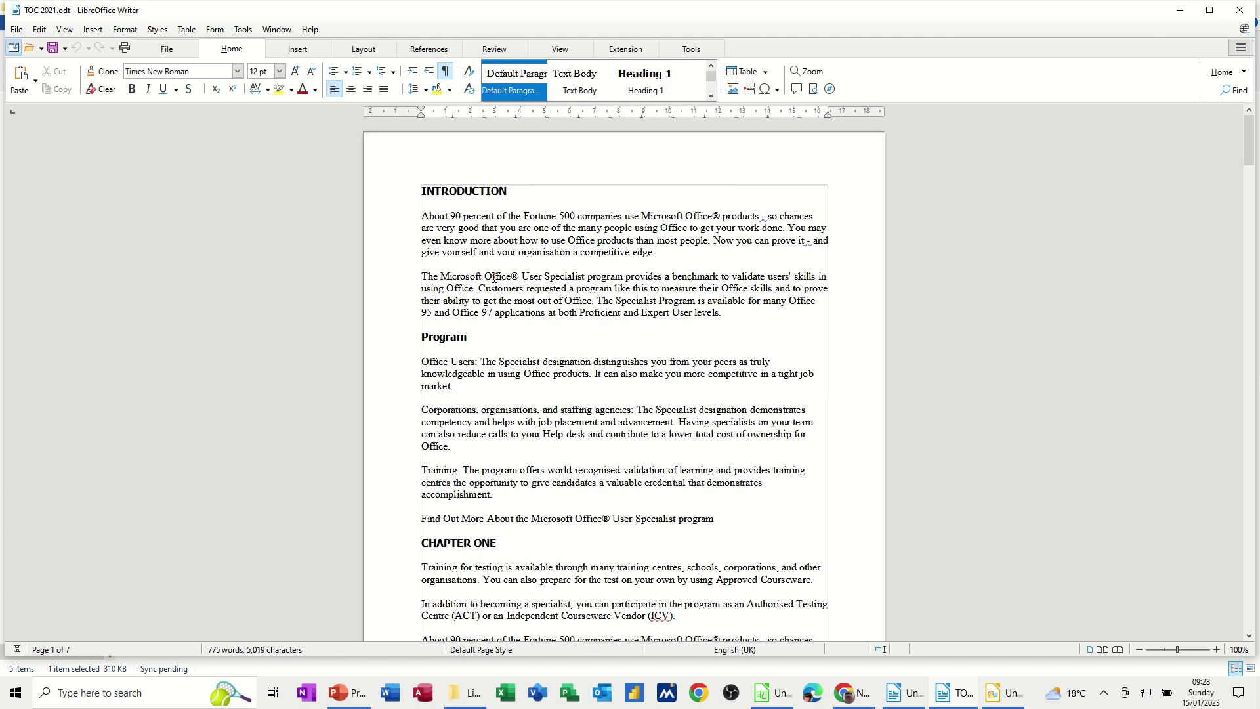
{"action": "left_click", "coordinate": [243, 30]}
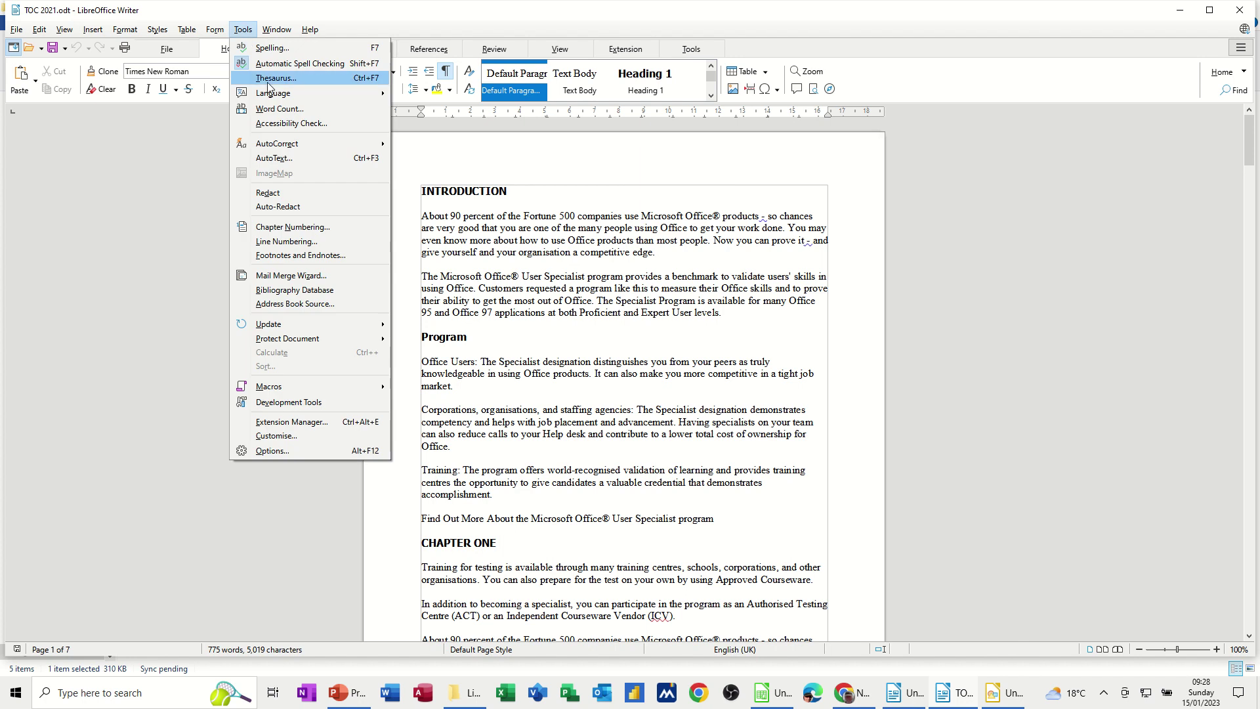
{"action": "left_click", "coordinate": [278, 207]}
{"action": "left_click_drag", "start_coordinate": [552, 208], "coordinate": [815, 156]}
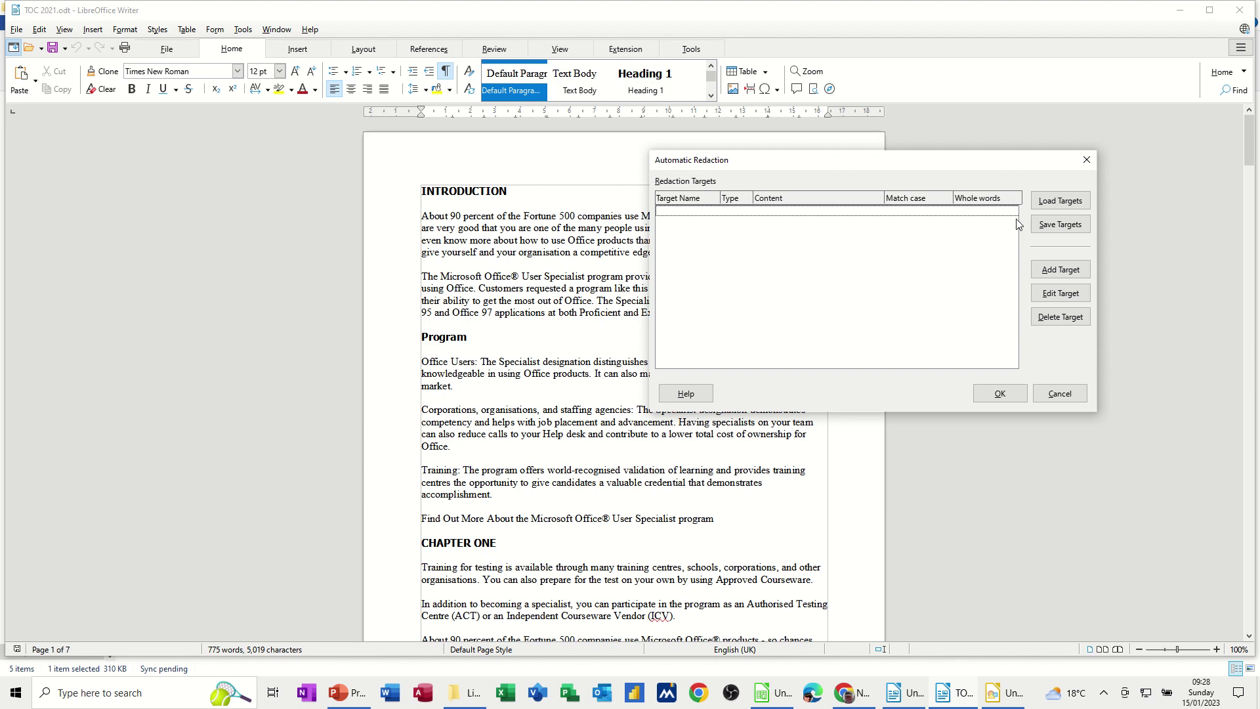
Add a Text target named 'Test' with content 'Microsoft' and apply the automatic redaction
{"action": "left_click", "coordinate": [1055, 270]}
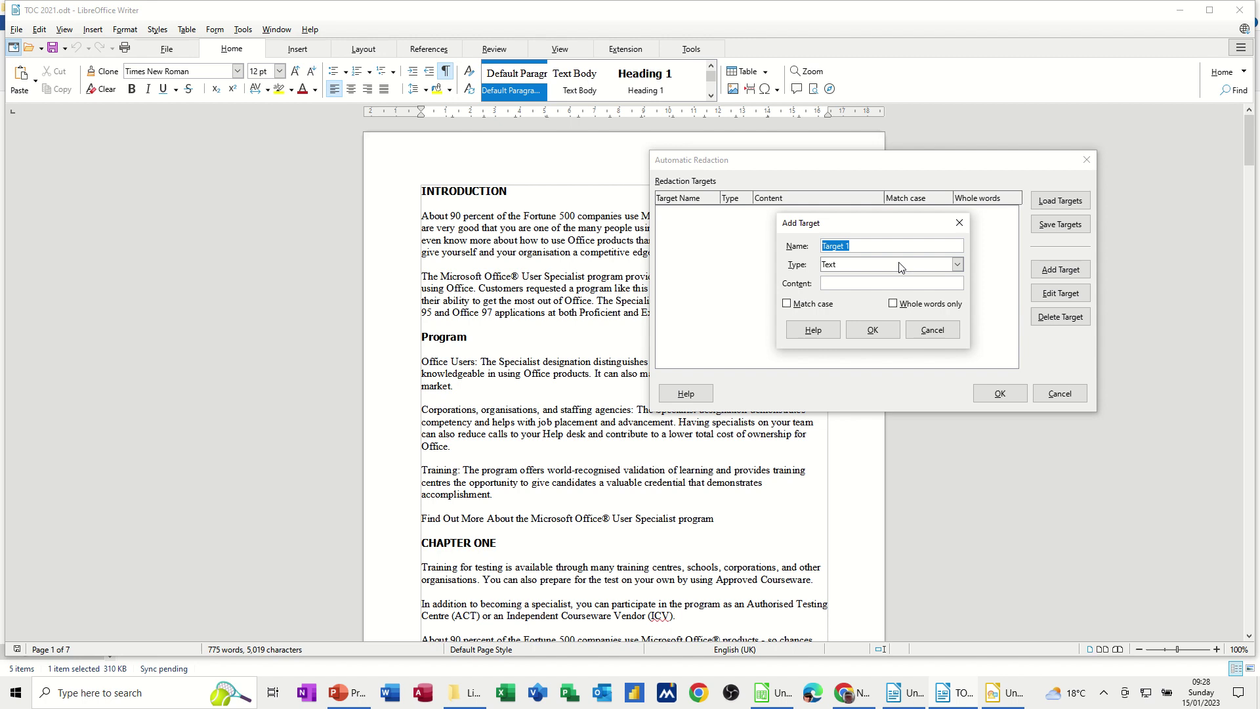
{"action": "type", "text": "Test"}
{"action": "left_click", "coordinate": [874, 334]}
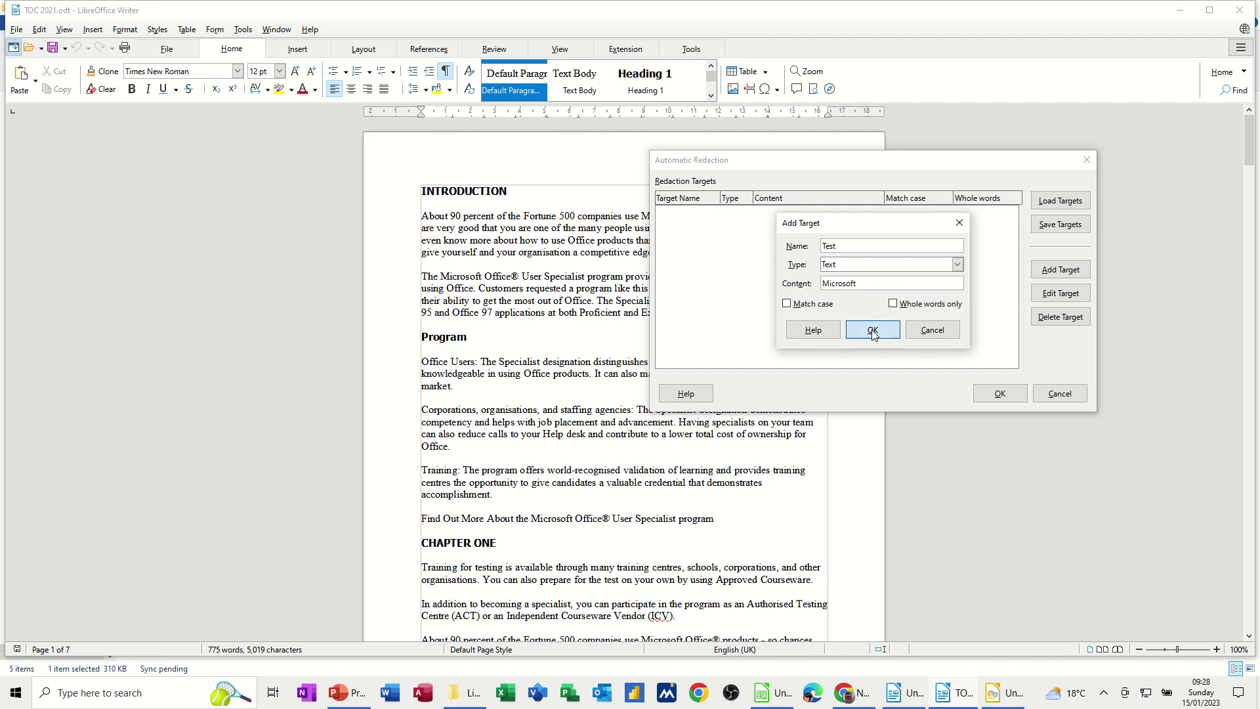
{"action": "left_click", "coordinate": [1000, 396]}
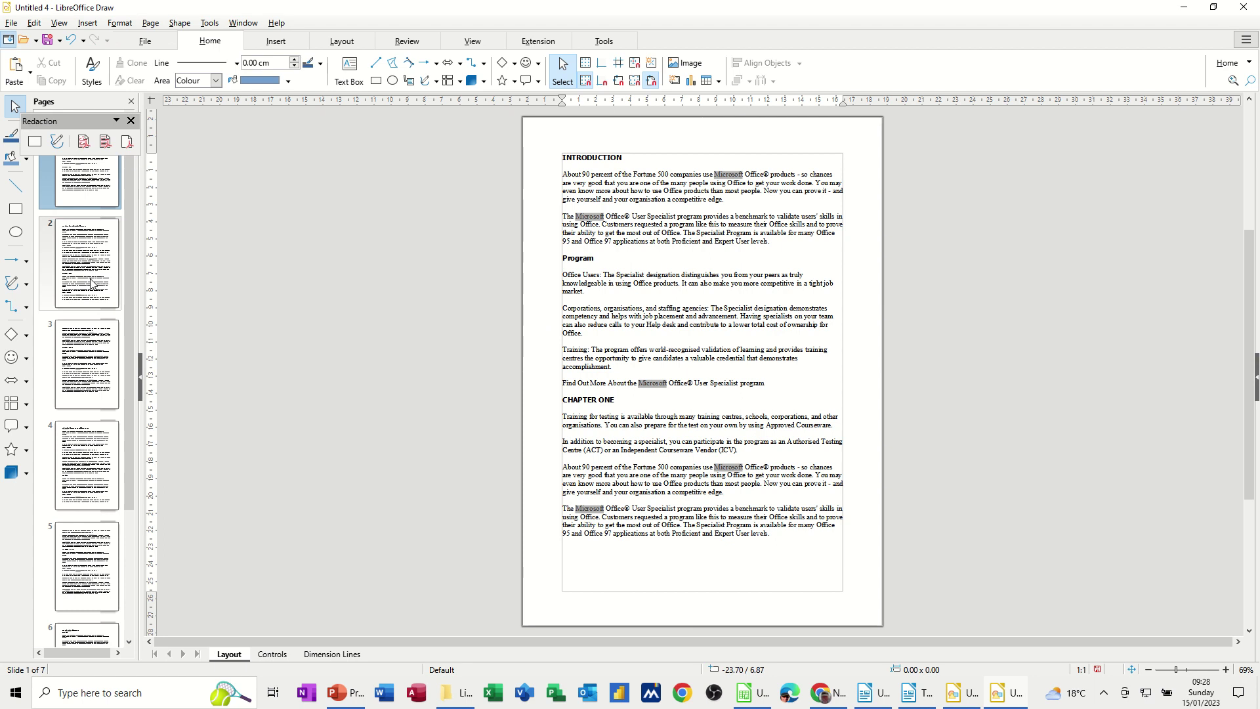
Export the auto-redacted Draw copy as a black-box PDF named 'Microsoft'
{"action": "left_click", "coordinate": [103, 146]}
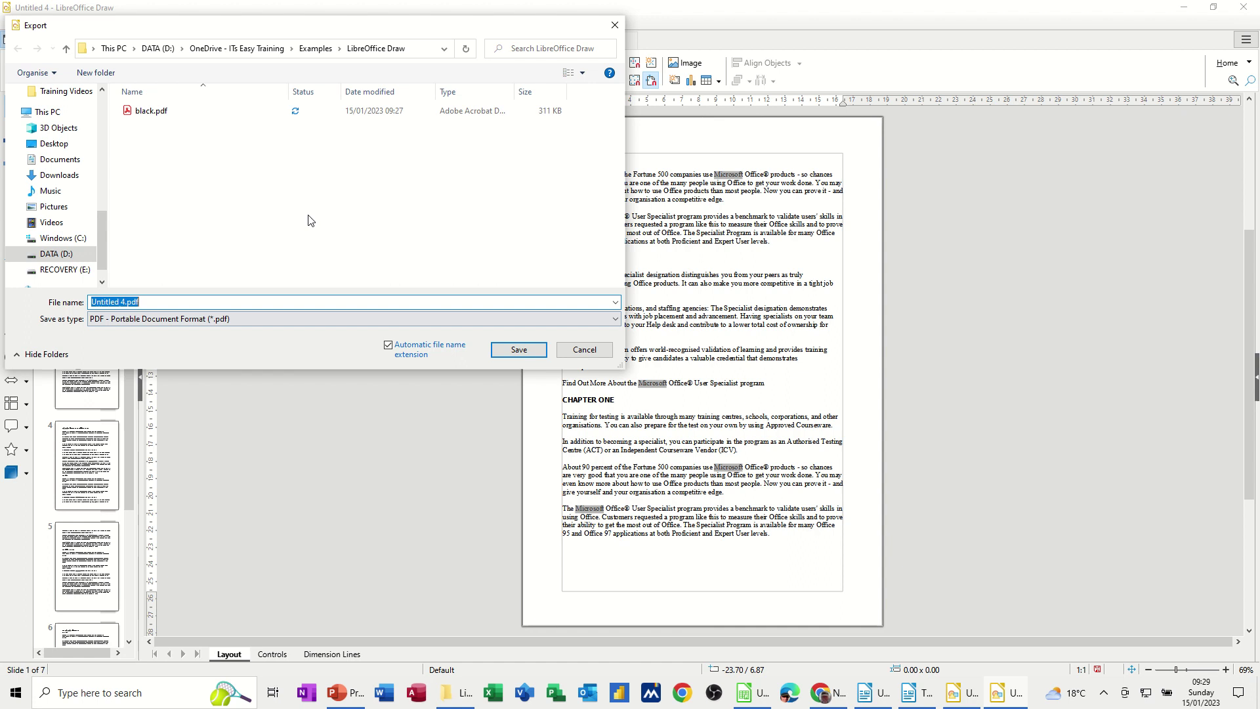
{"action": "type", "text": "Microsoft"}
{"action": "left_click", "coordinate": [504, 353]}
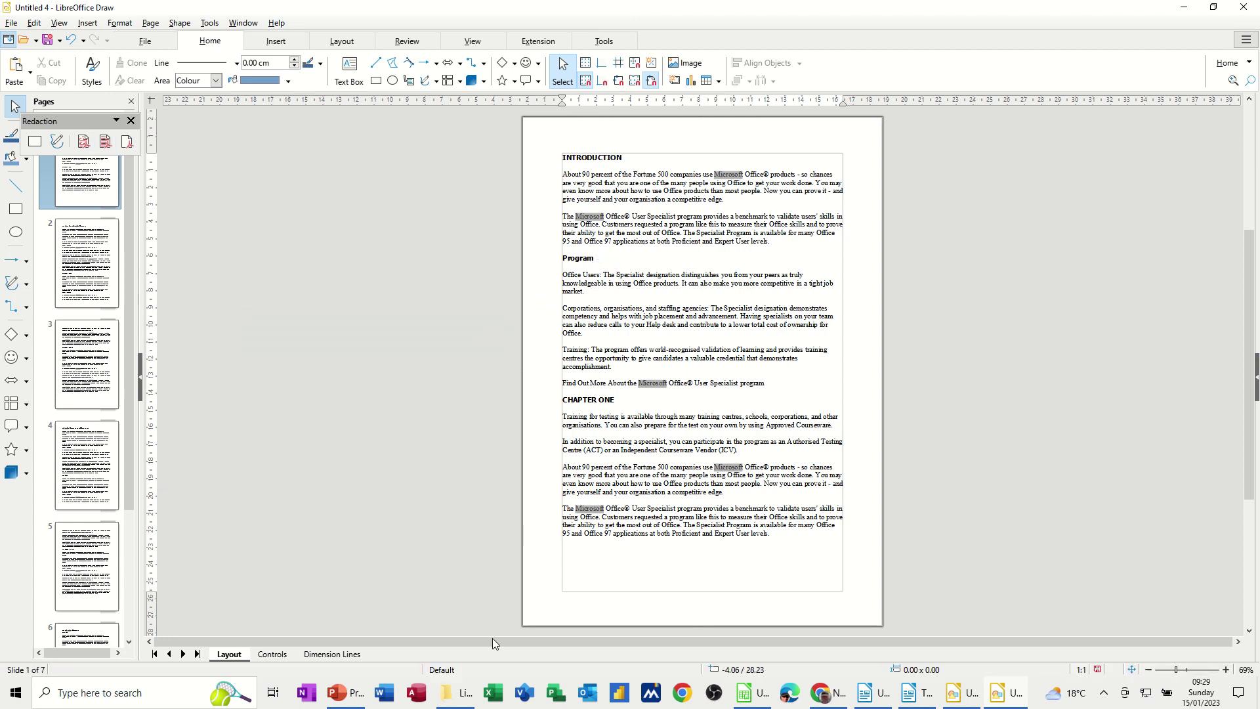
Open Microsoft.pdf from the LibreOffice Draw examples folder in File Explorer
{"action": "left_click", "coordinate": [462, 695]}
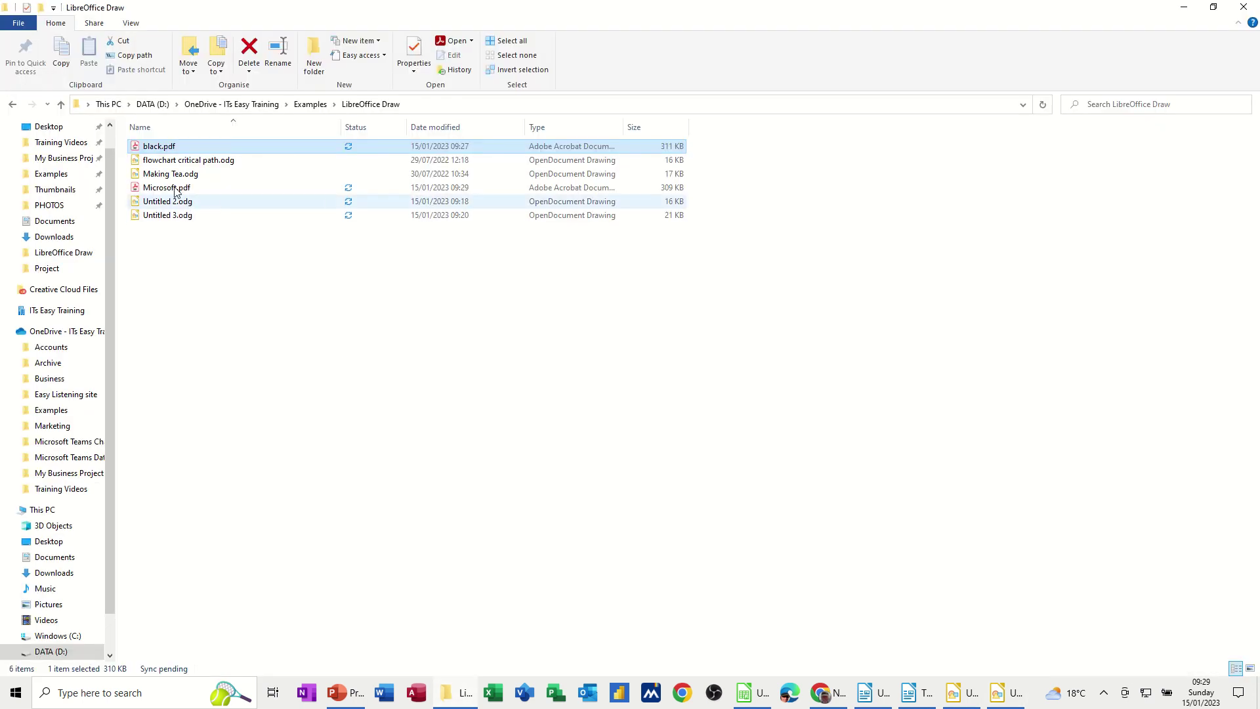
{"action": "double_click", "coordinate": [162, 188]}
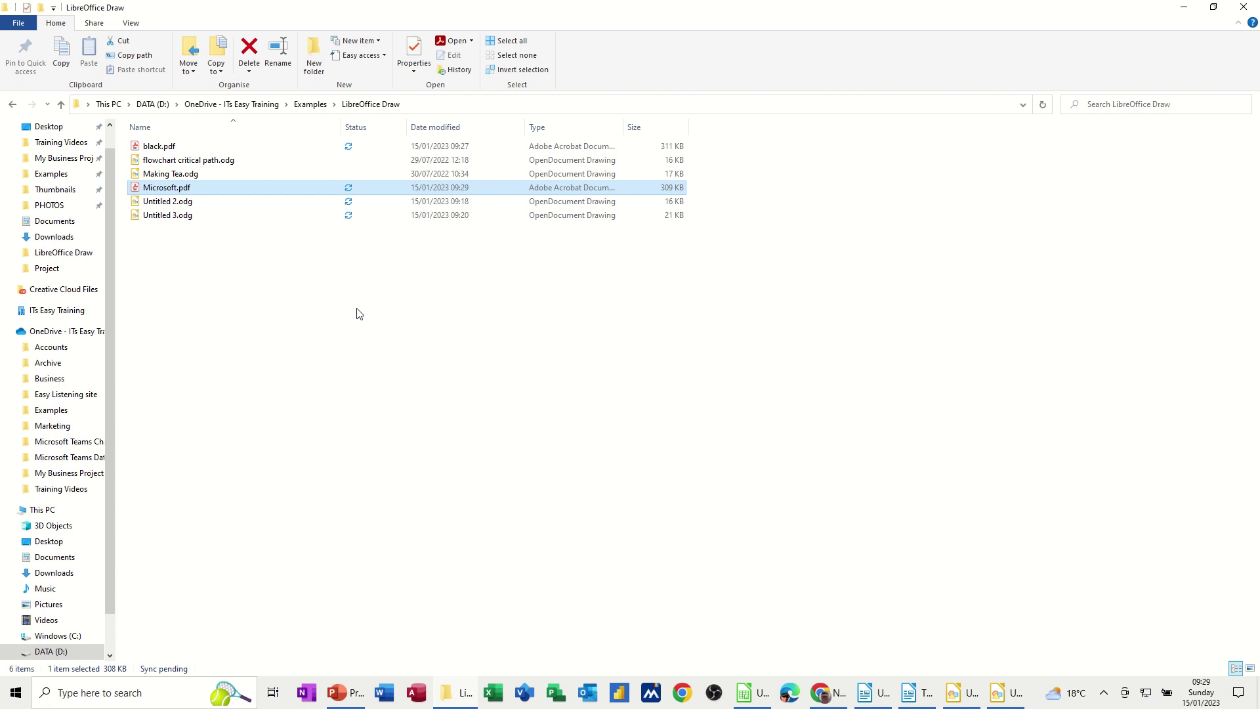